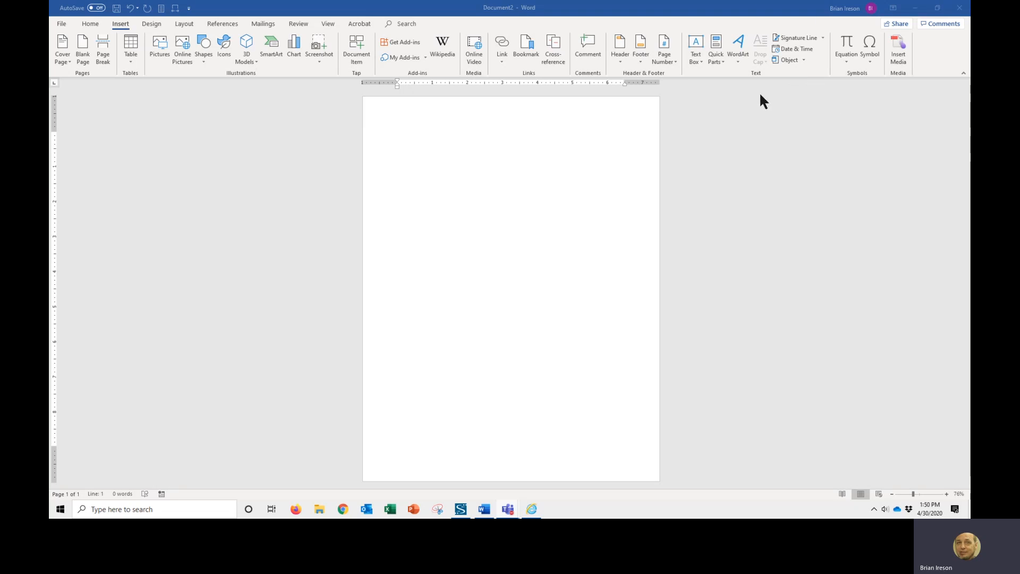
left_click(721, 58)
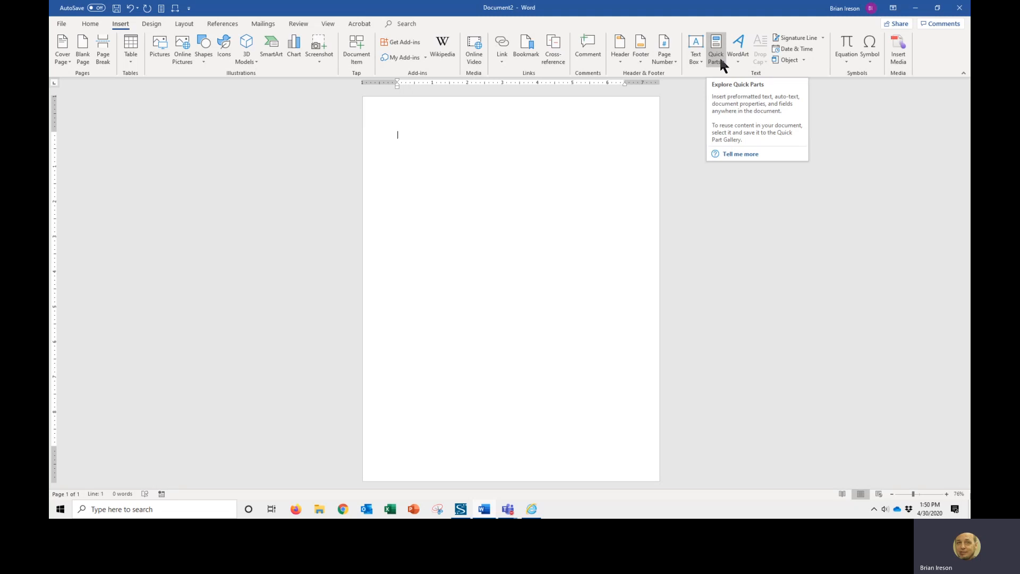
left_click(720, 57)
mouse_move(731, 75)
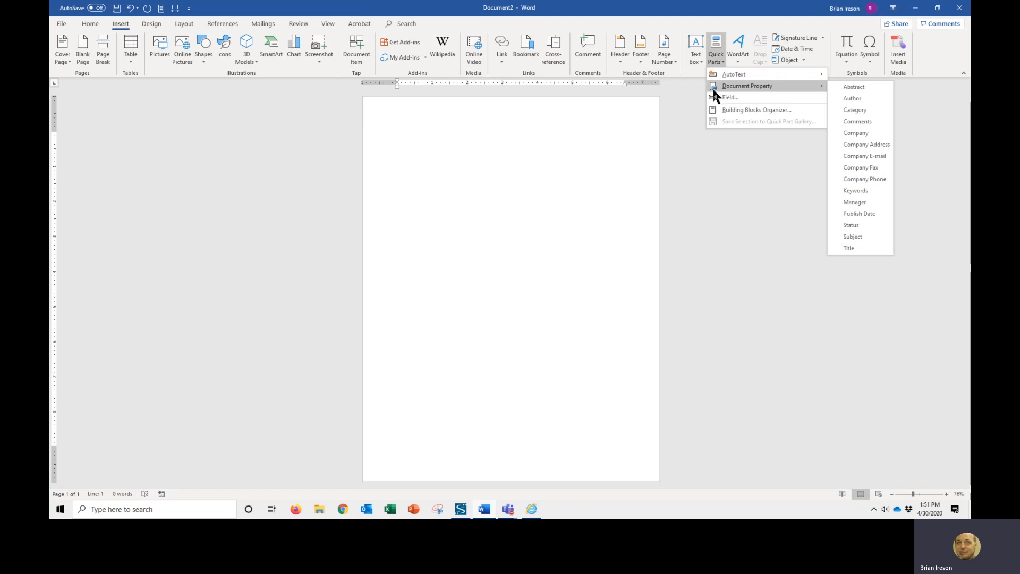
left_click(504, 217)
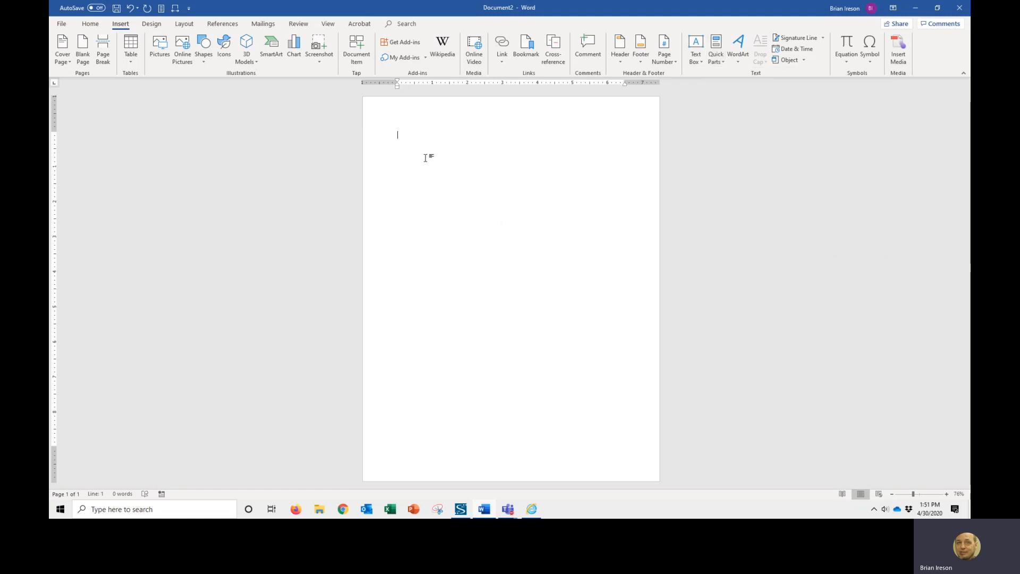
- Zoom to page width and type the sender's full name on the first line of the blank document
left_click(176, 8)
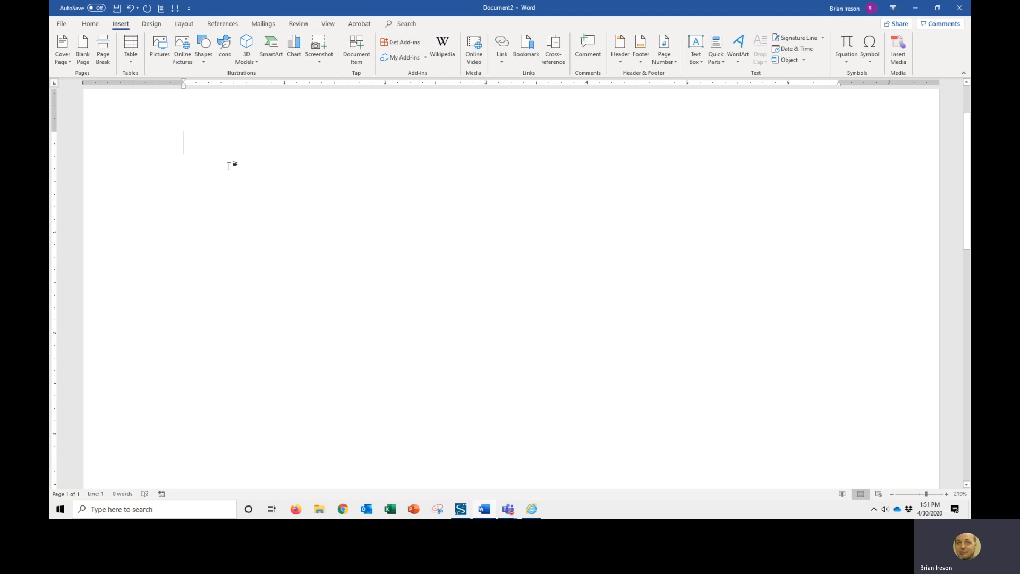
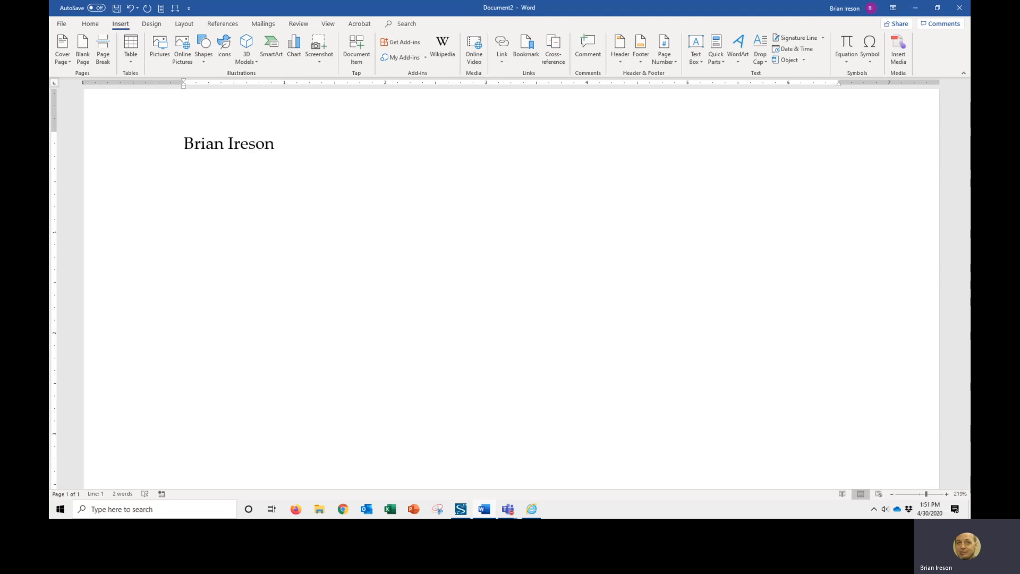
- Start a new line and type the sender's street address with suite number
key("Return")
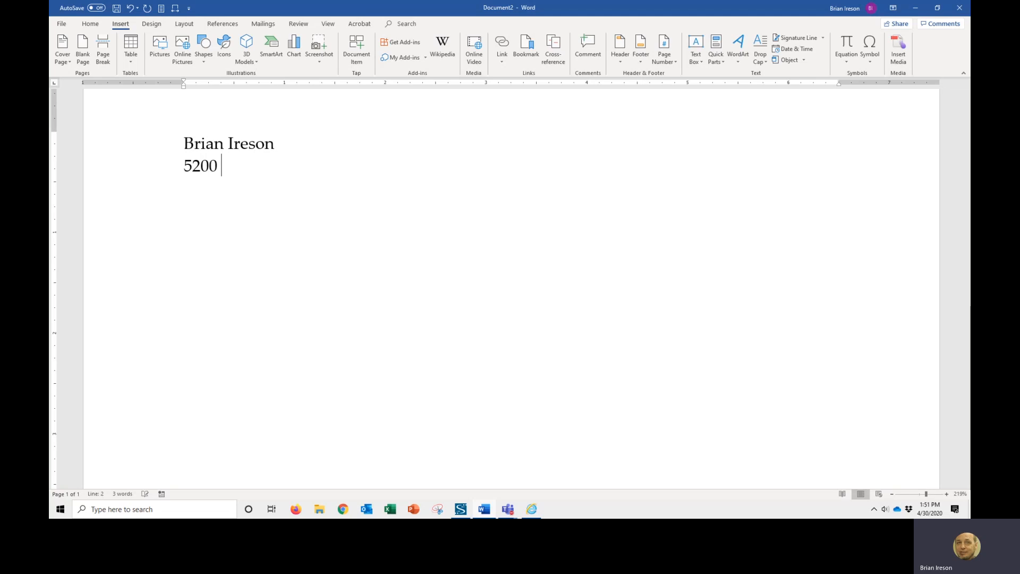
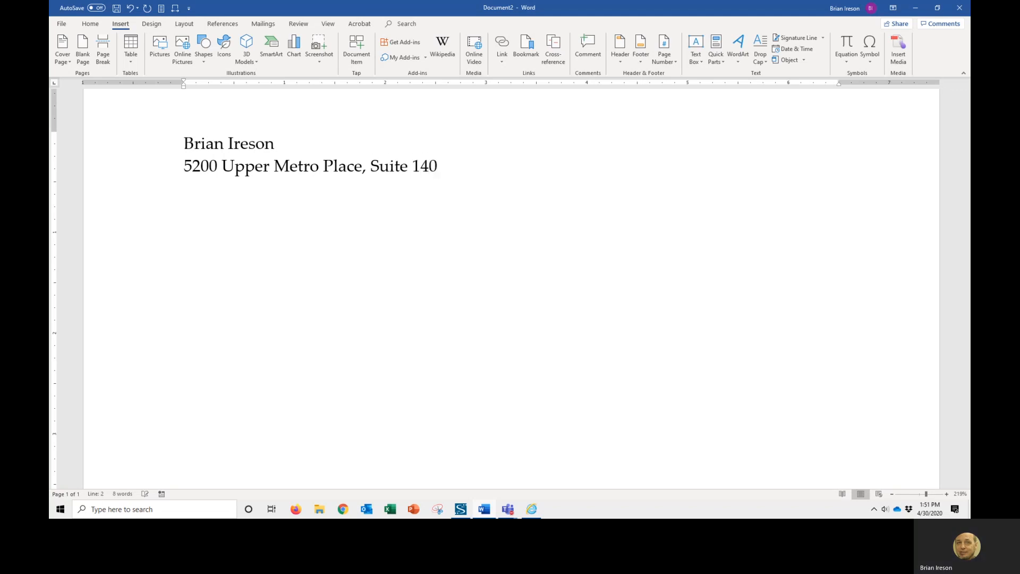
- Add a line with the sender's city, state and ZIP code, then start a new line
key("Return")
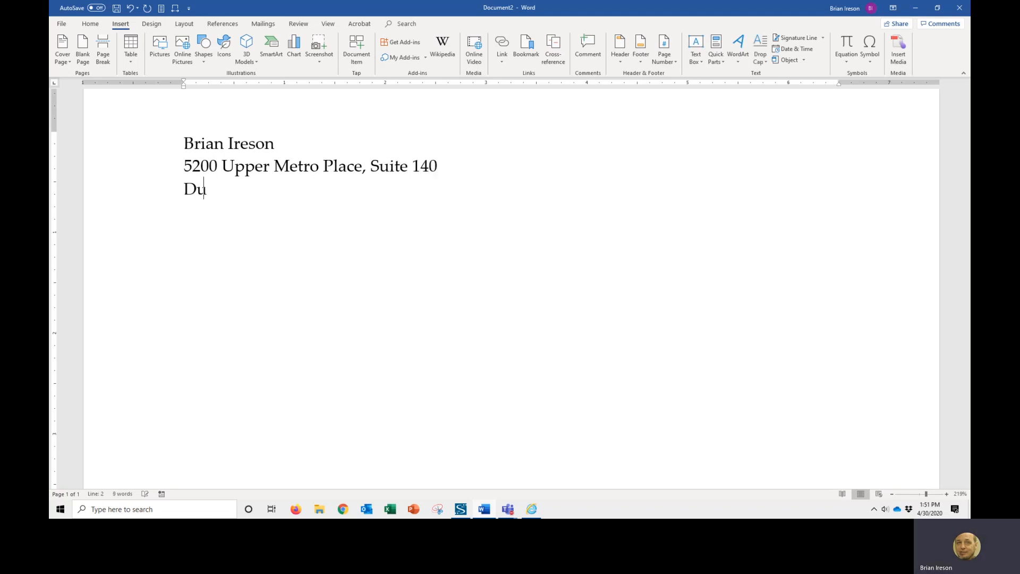
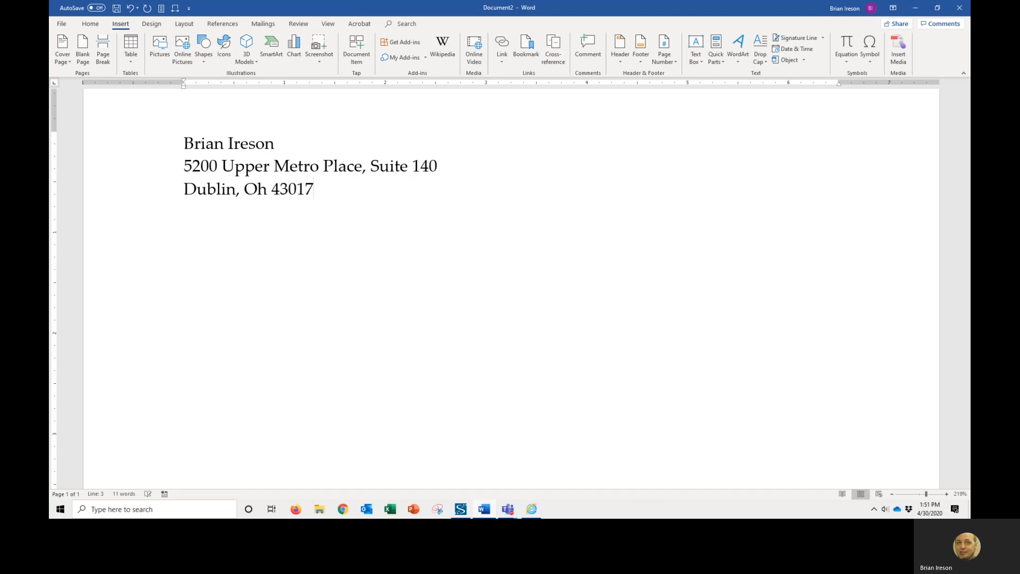
key("Return")
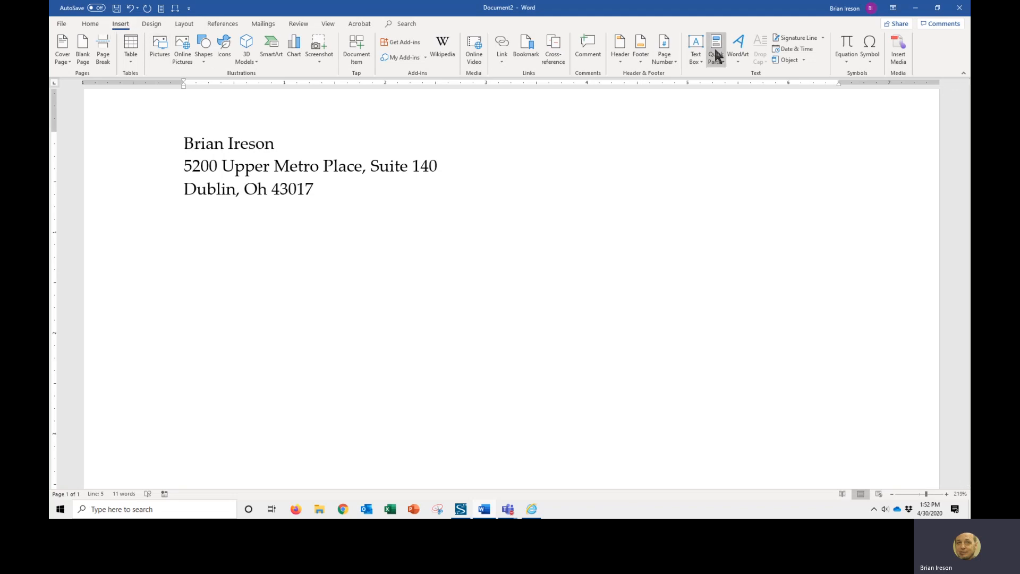
- Insert the current date in the Thursday, April 30, 2020 format using Date & Time
left_click(809, 49)
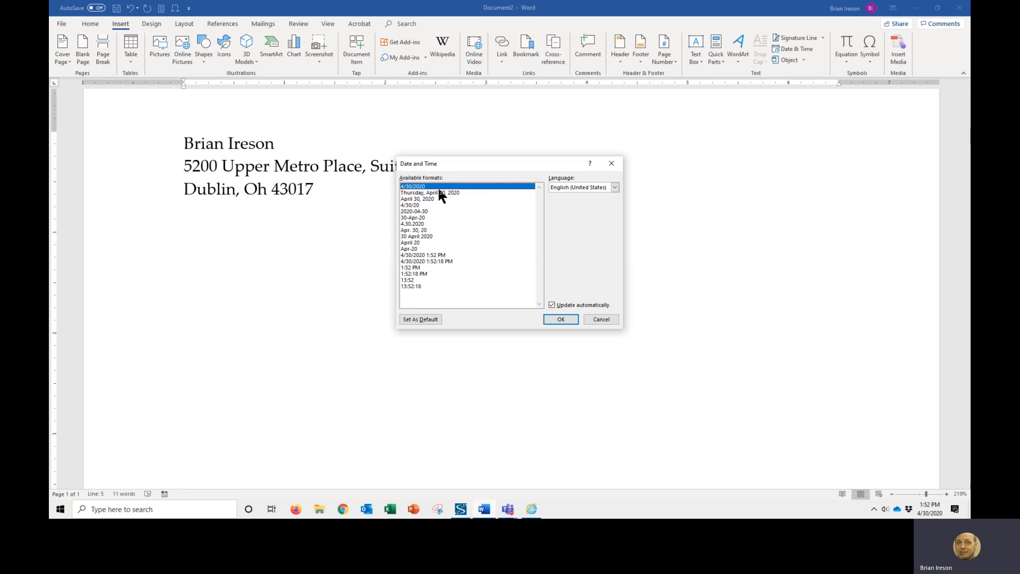
left_click(422, 192)
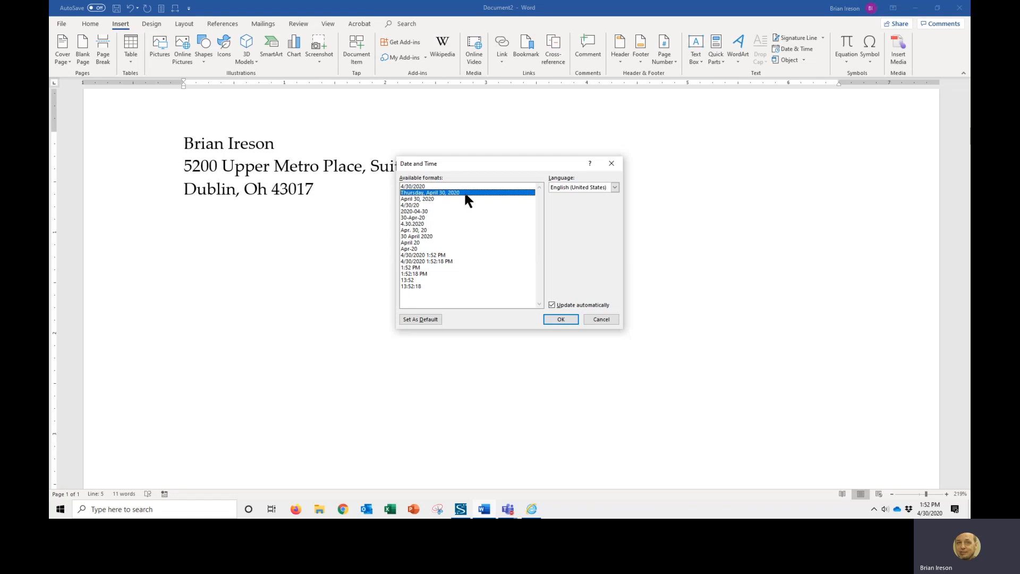
left_click(561, 320)
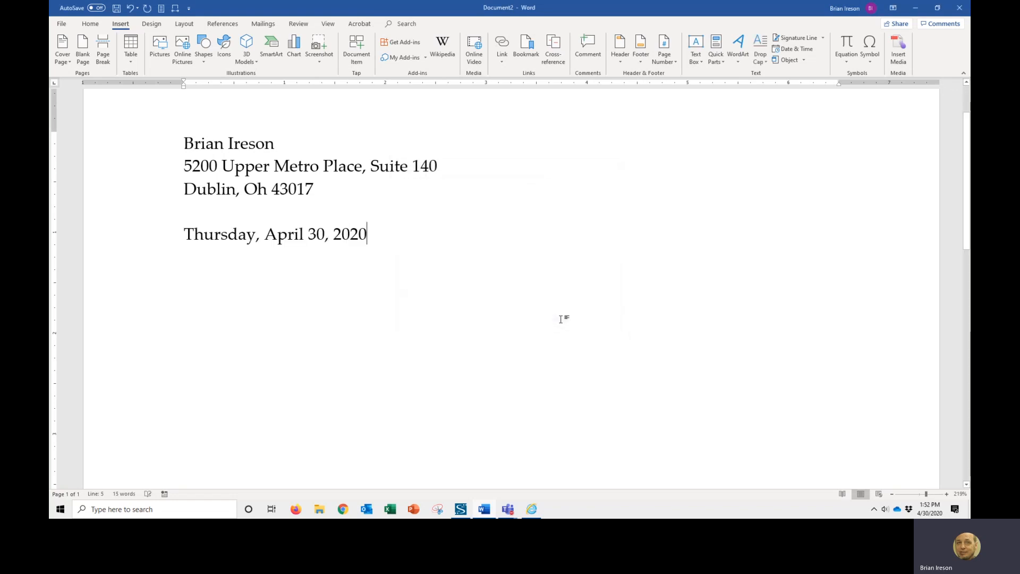
- Leave a blank line after the date and type the salutation Dear
key("Return")
key("Return")
type("Dear")
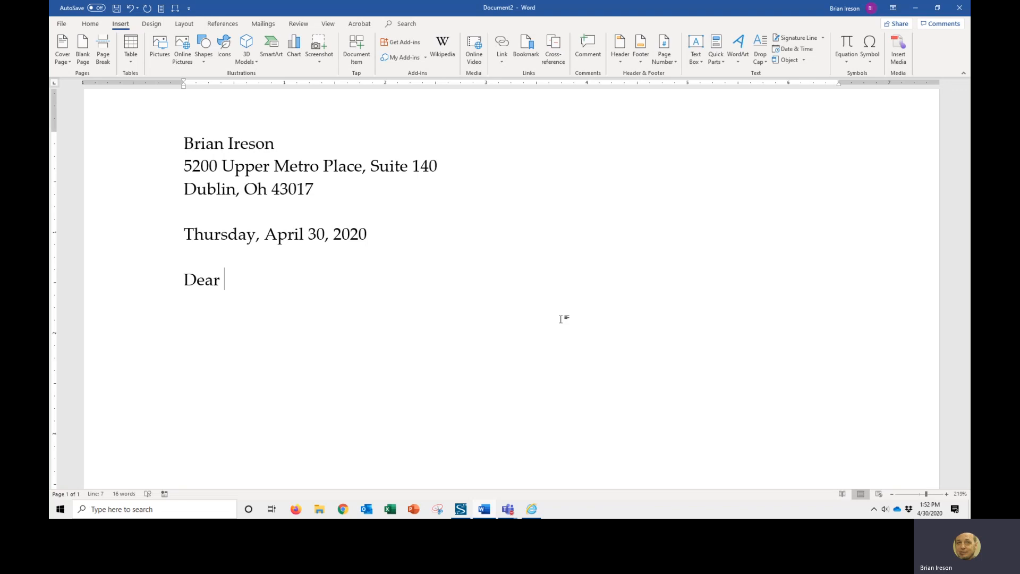
- Select all the letter text and save it to the Quick Part Gallery as a new building block
key("ctrl+a")
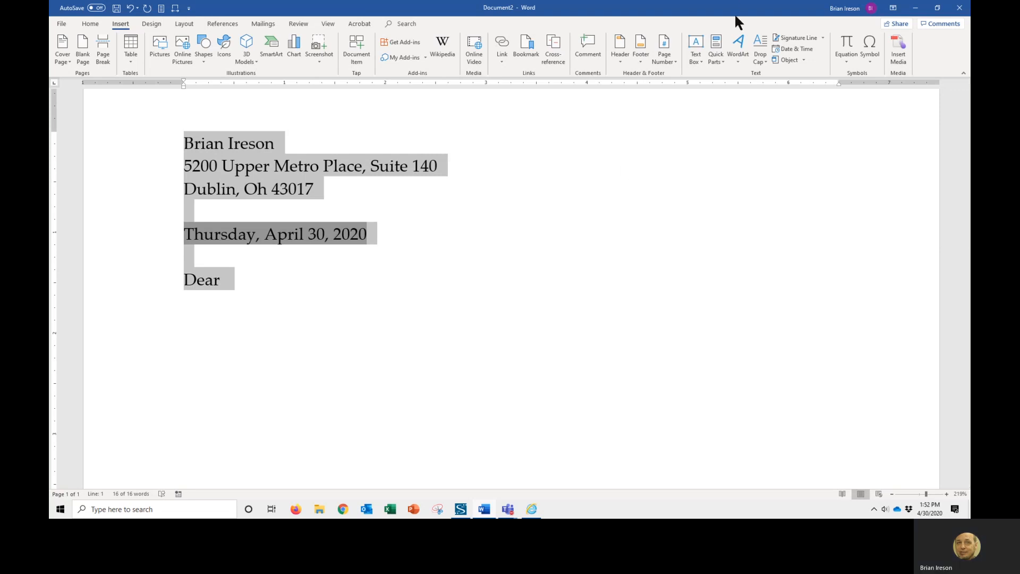
left_click(717, 58)
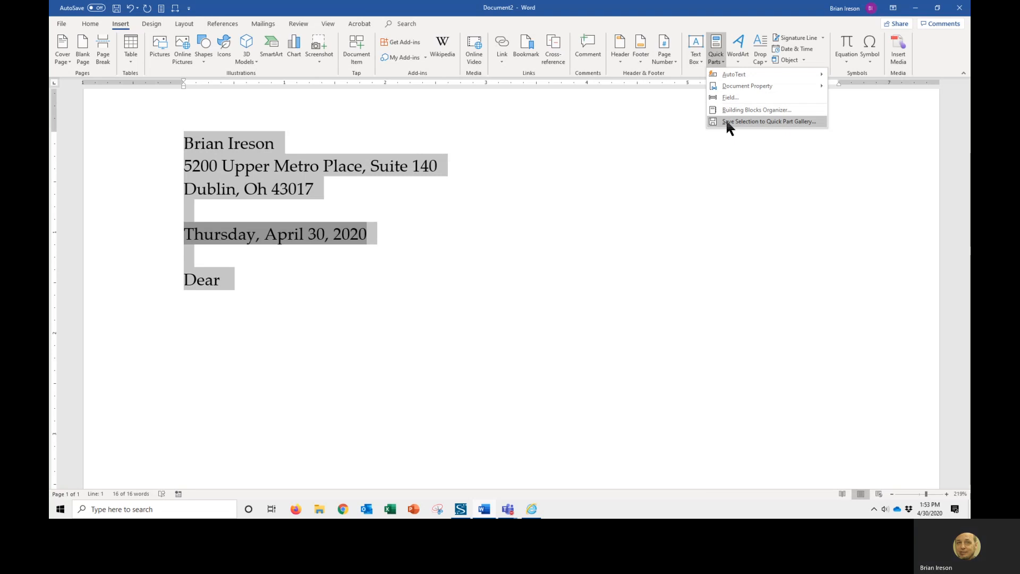
left_click(766, 121)
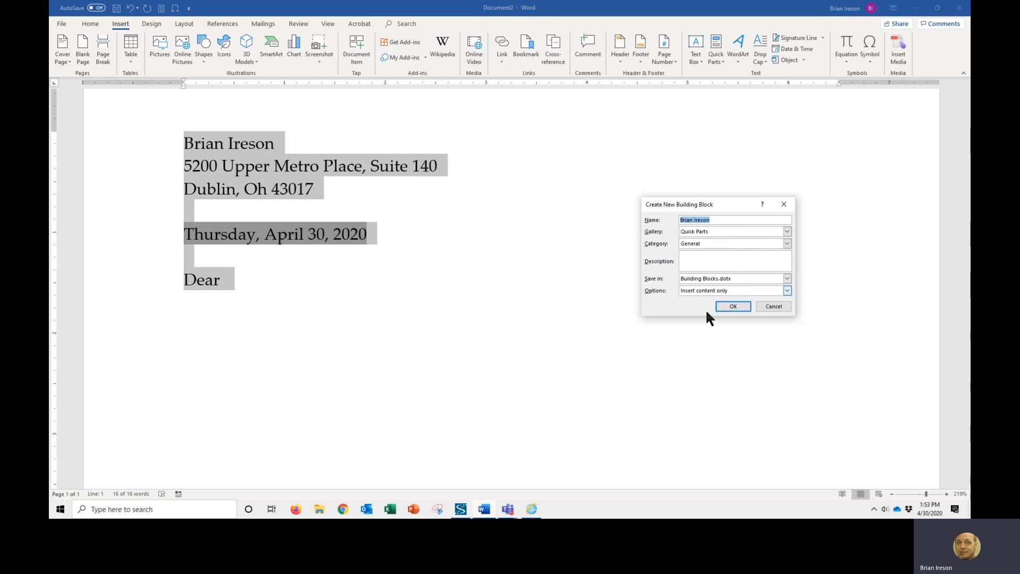
left_click(734, 306)
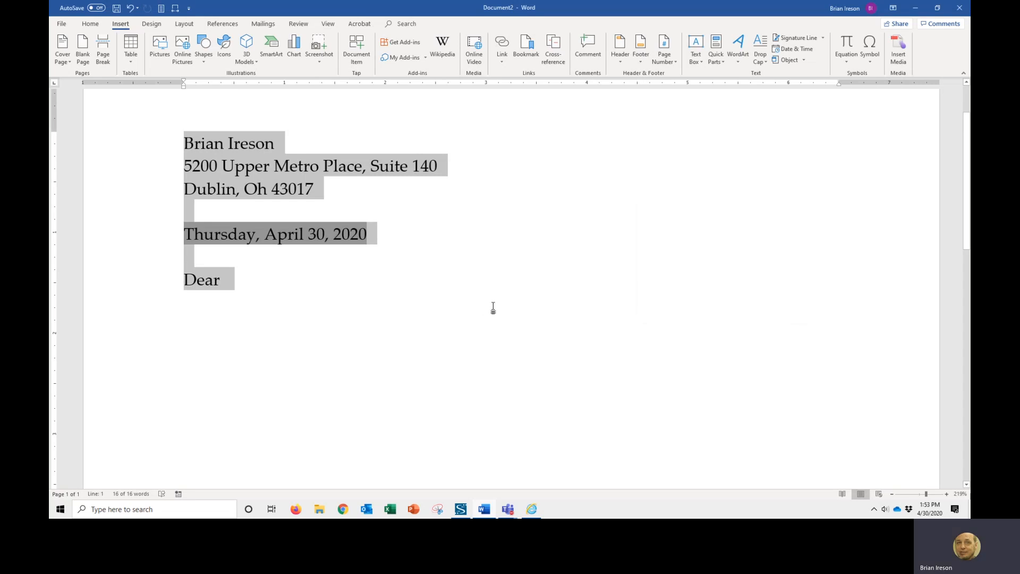
- Deselect the text and close the letter document without saving it
left_click(442, 278)
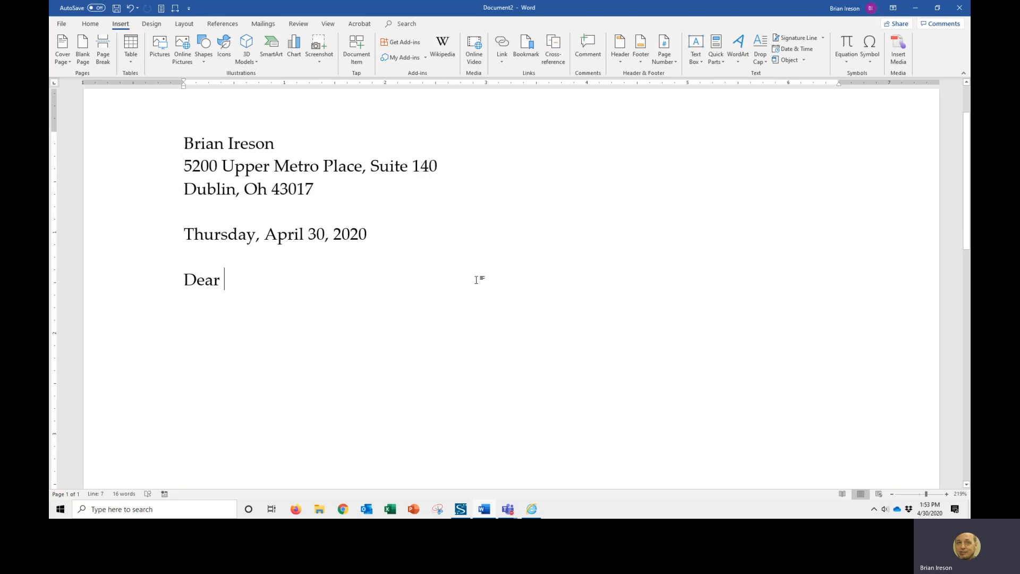
key("alt+F4")
left_click(576, 323)
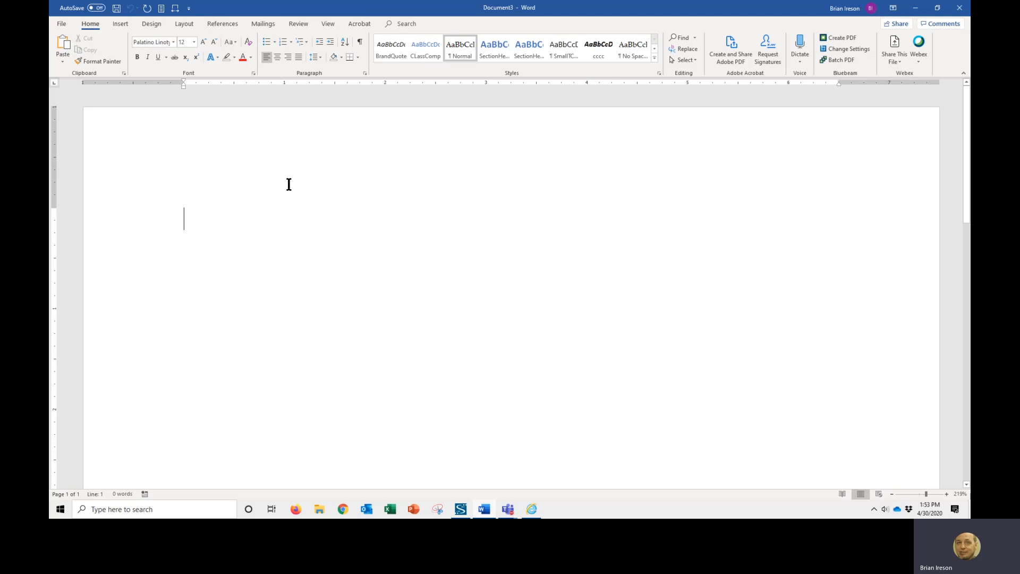
- Insert the saved letter-heading Quick Part into the new blank document
left_click(123, 24)
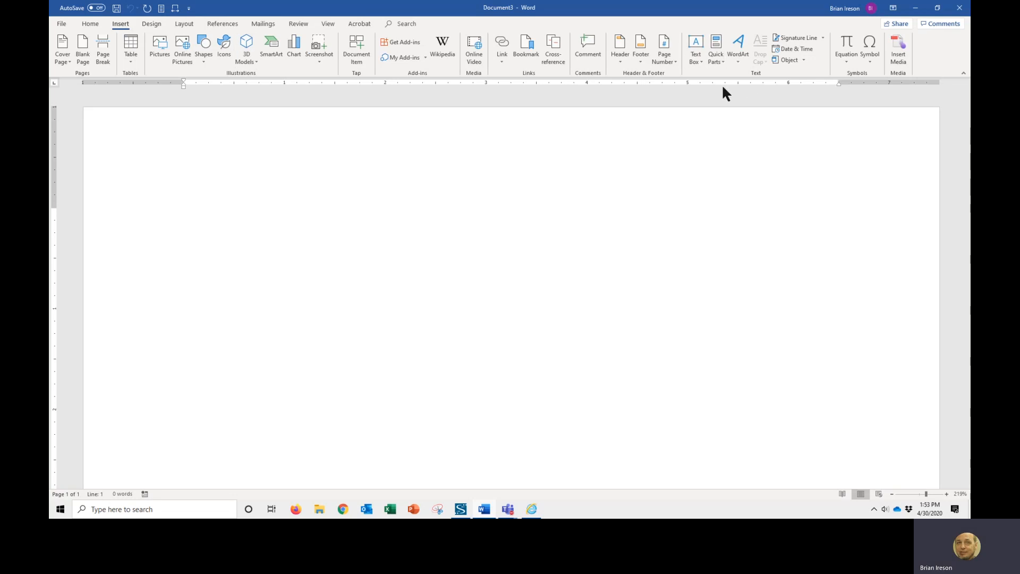
left_click(717, 61)
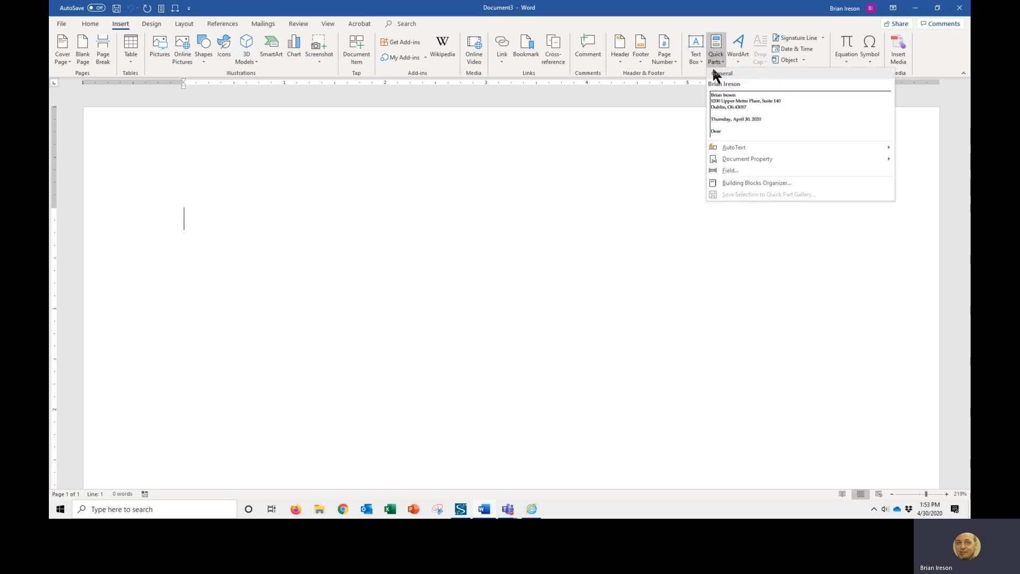
left_click(729, 105)
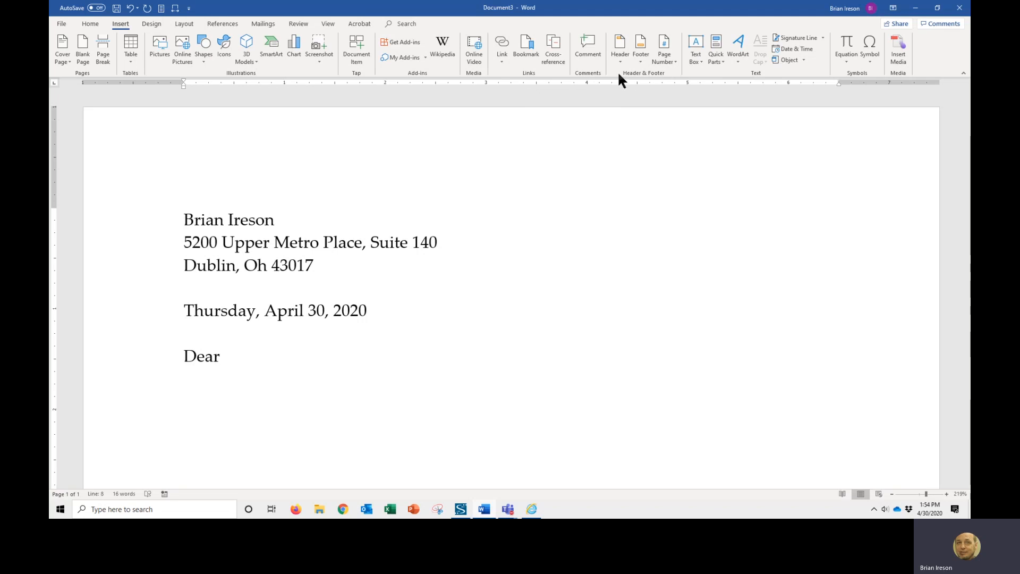
- Add the Quick Parts command to the Quick Access Toolbar
right_click(715, 53)
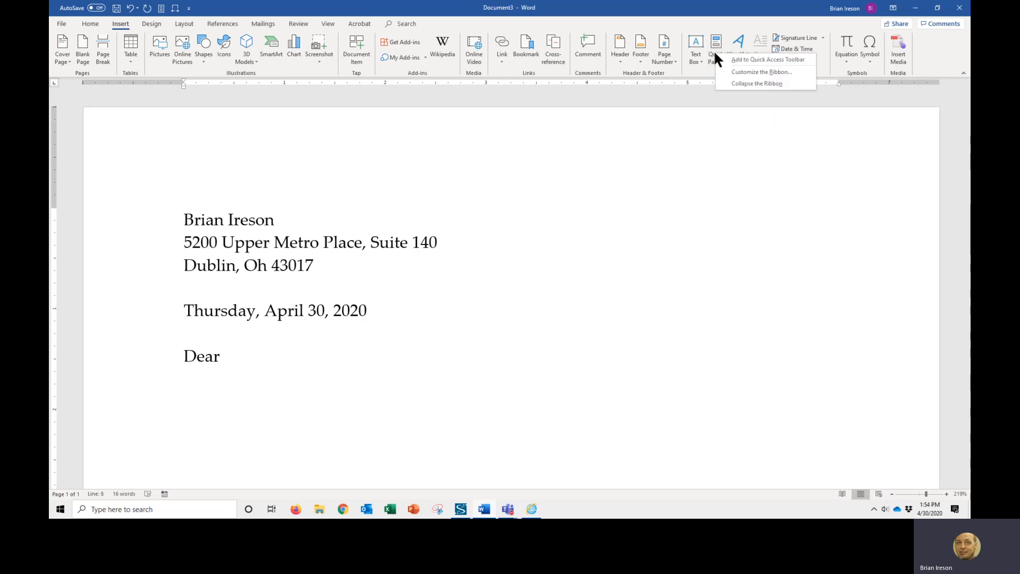
left_click(756, 60)
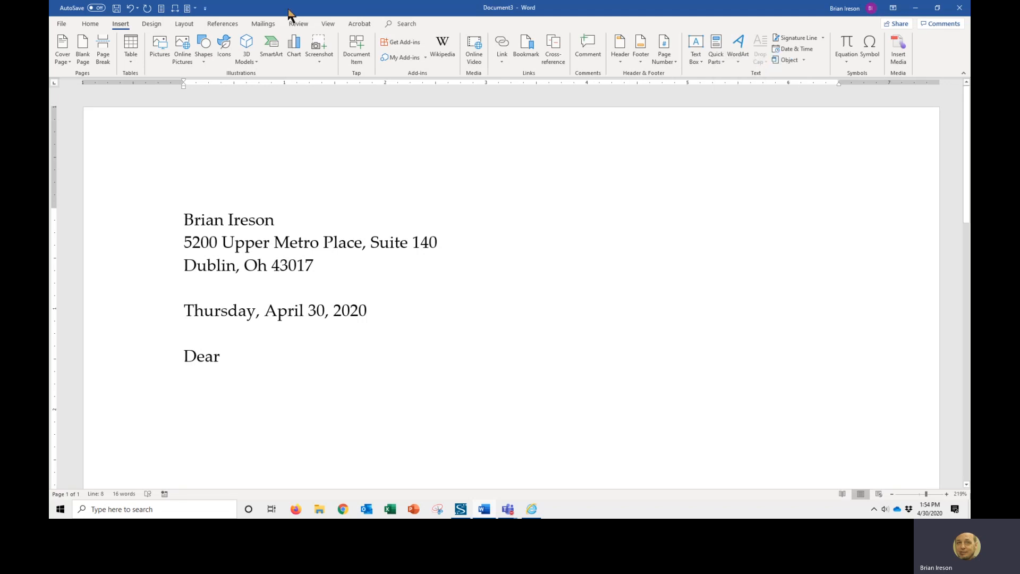
- Open the Quick Parts gallery from the Quick Access Toolbar to check the saved entry, then close it
left_click(89, 25)
left_click(188, 9)
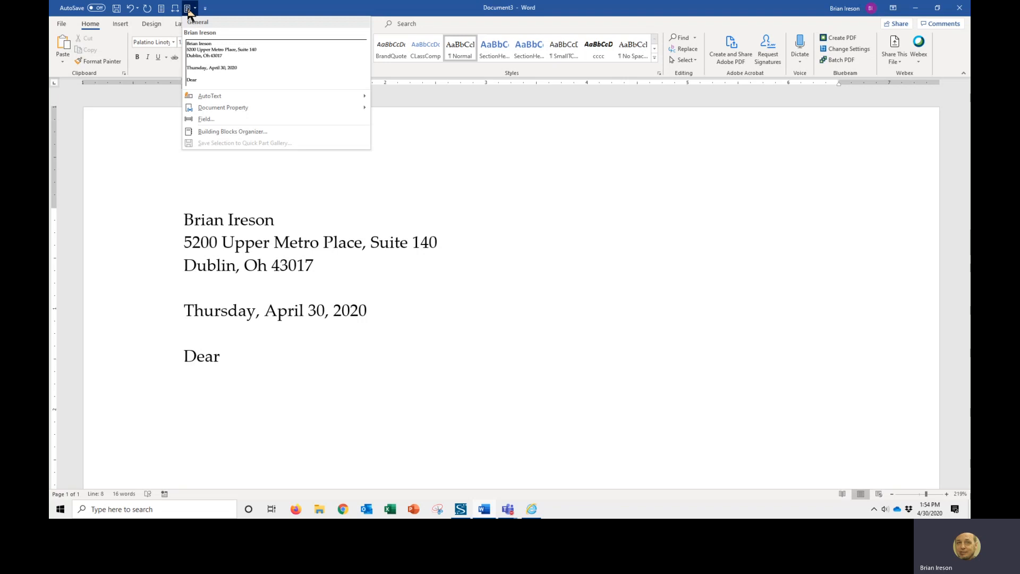
left_click(379, 212)
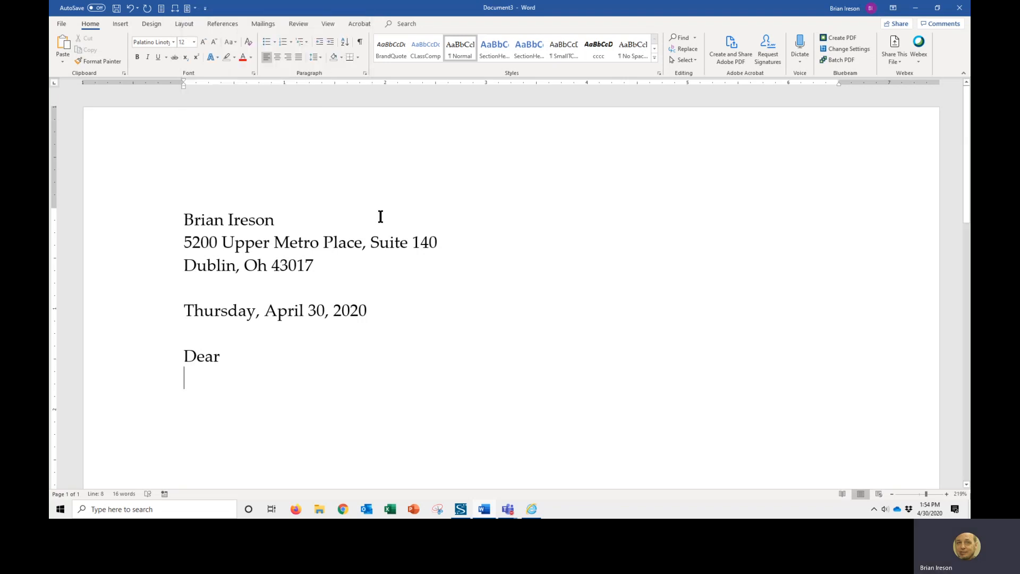